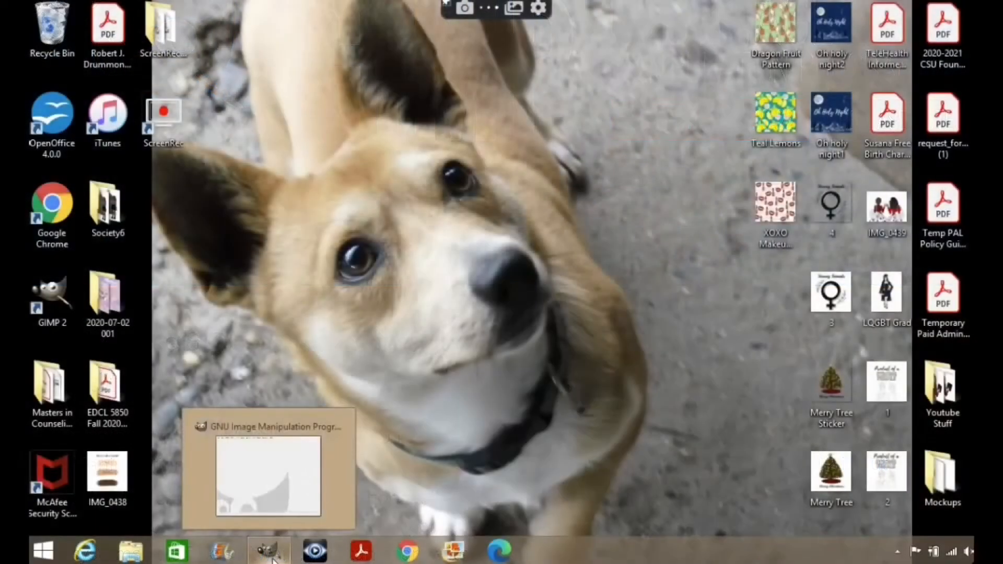
Switch to GIMP.
click(268, 551)
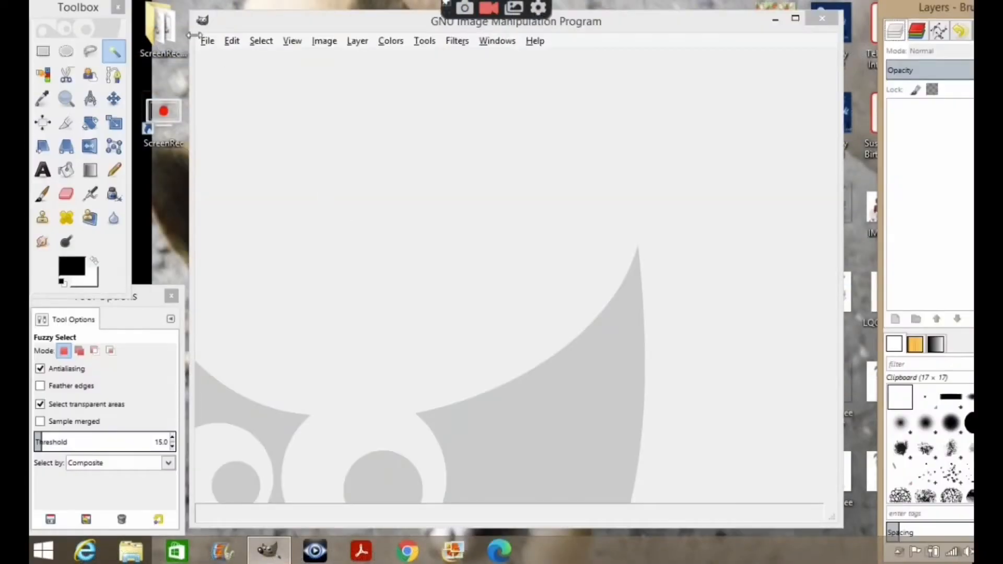
click(203, 41)
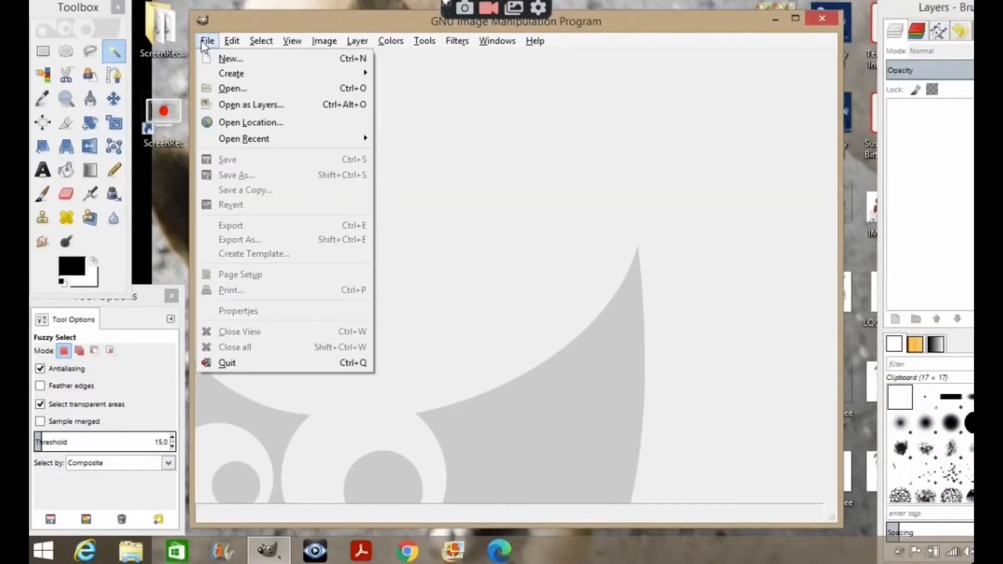
click(225, 59)
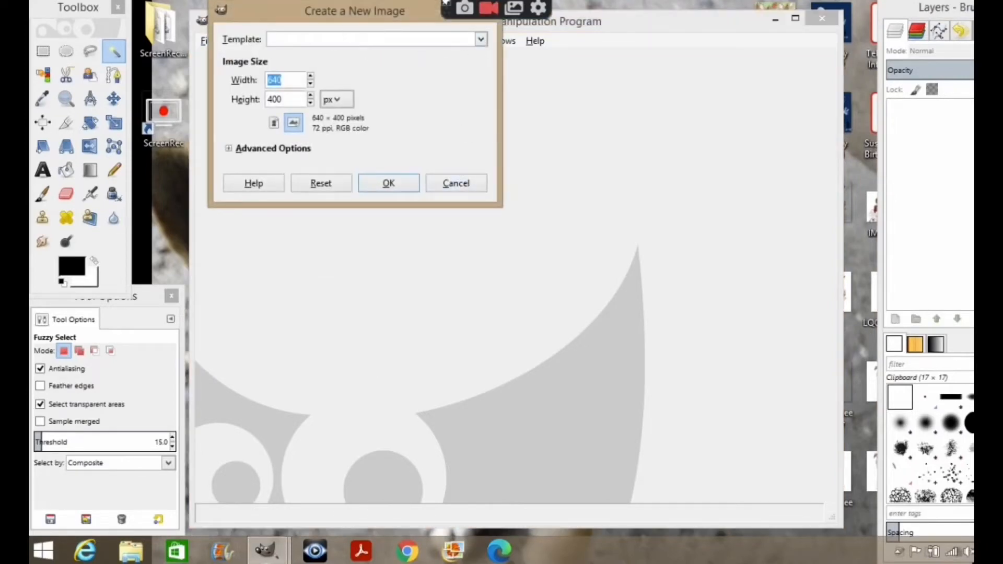
click(483, 43)
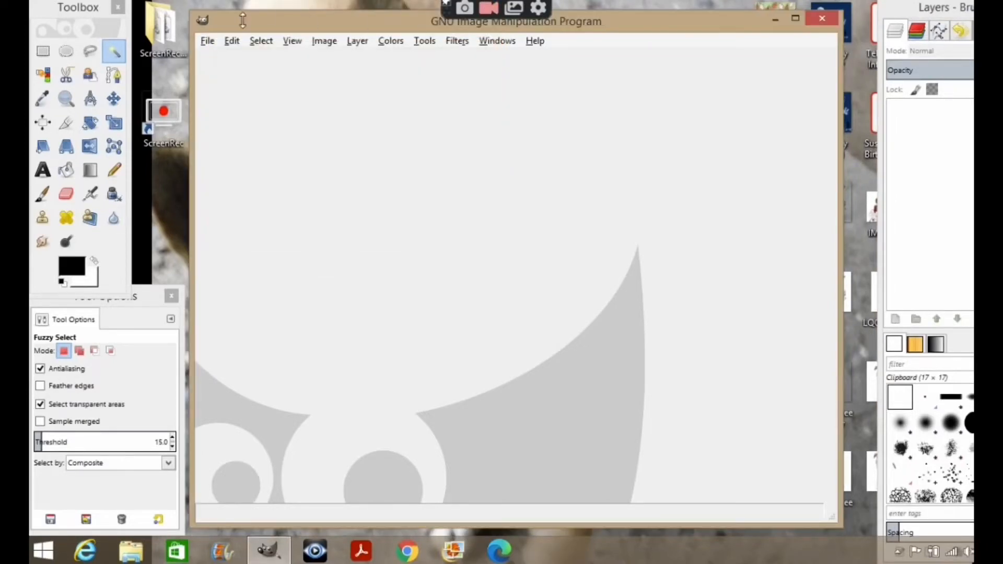
Open the image IMG_0439.PNG from the Desktop folder.
click(207, 42)
click(221, 89)
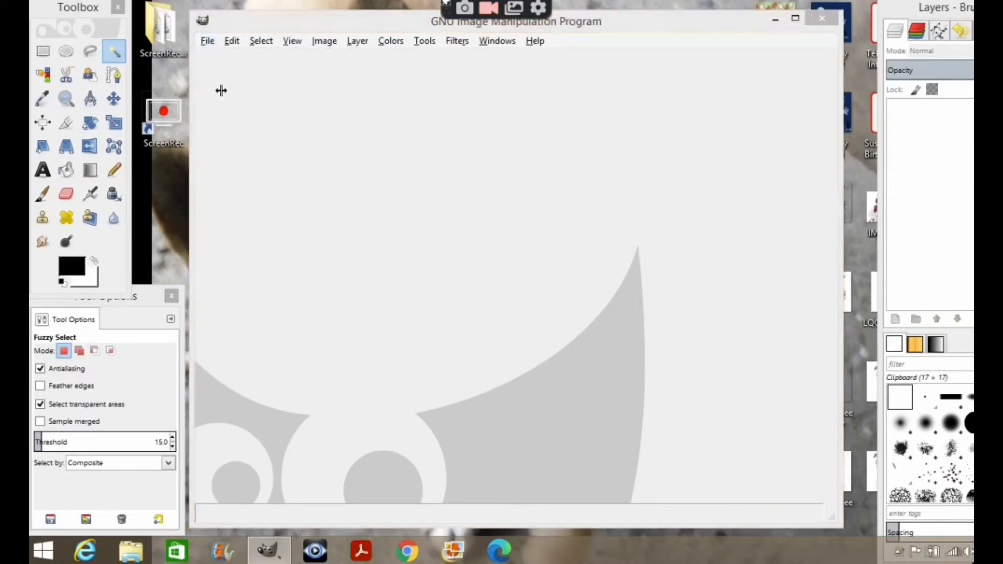
click(161, 137)
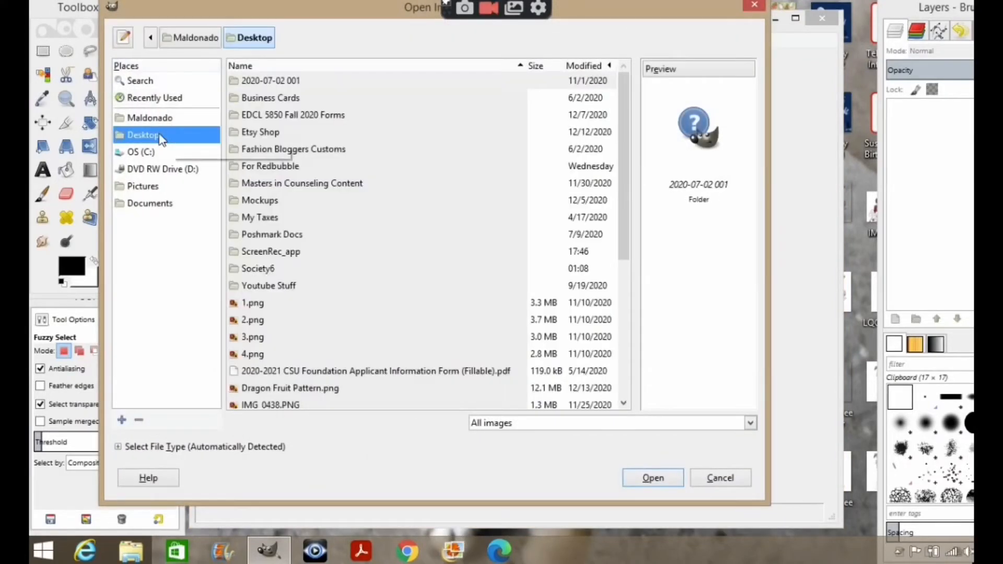
click(622, 403)
click(304, 388)
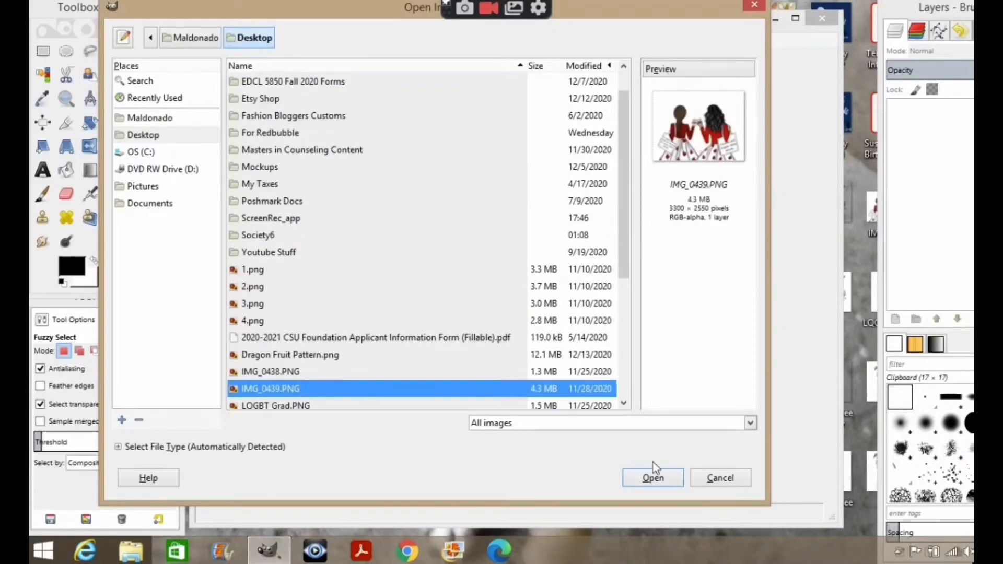
click(657, 480)
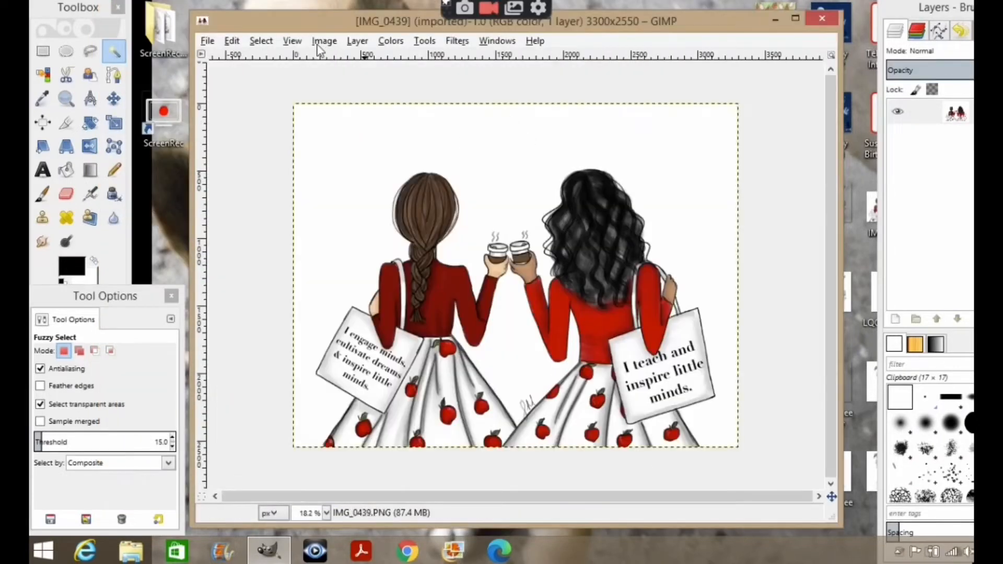
Apply Scale Image to the picture, keeping it at 3300 × 2550 pixels.
click(324, 42)
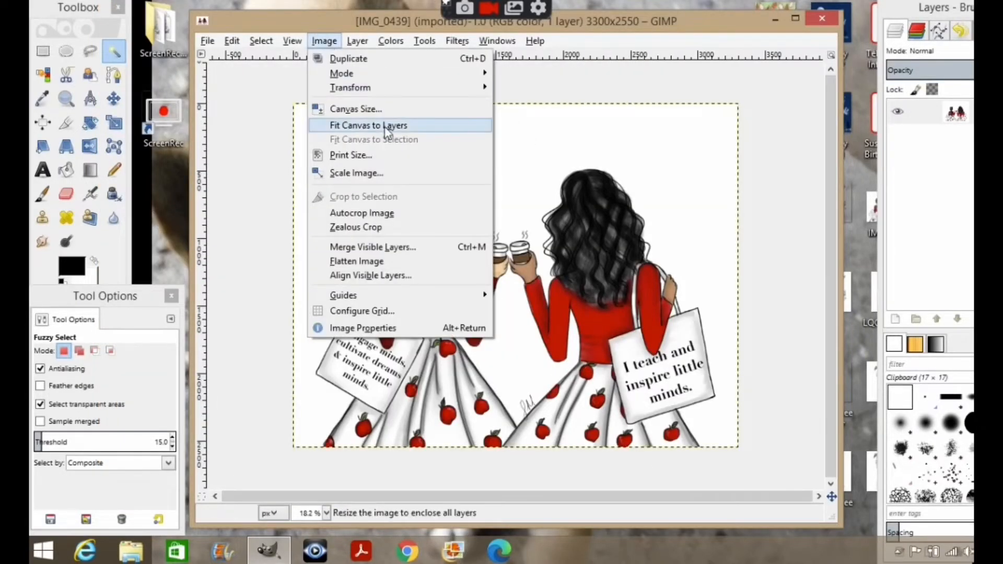
click(360, 173)
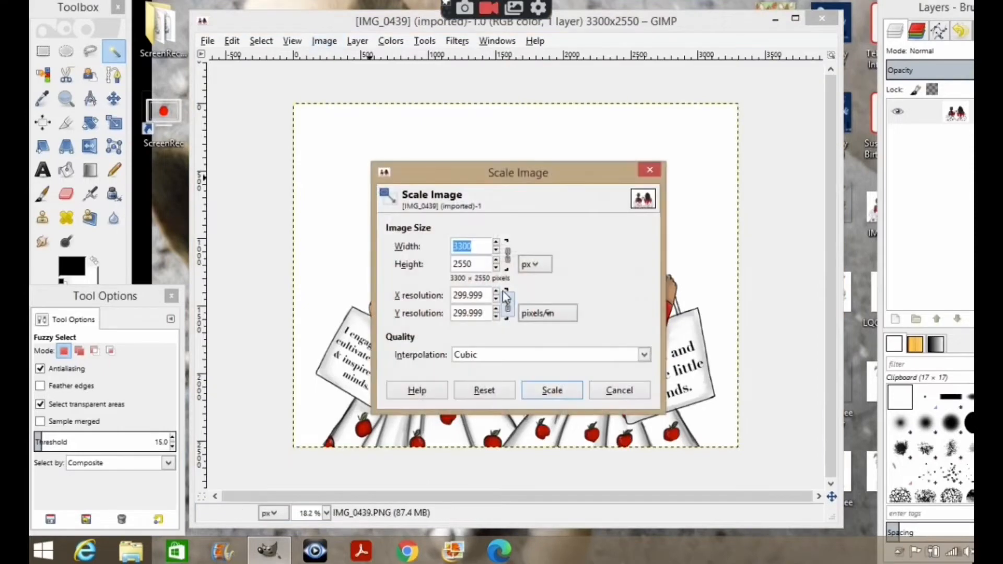
click(546, 391)
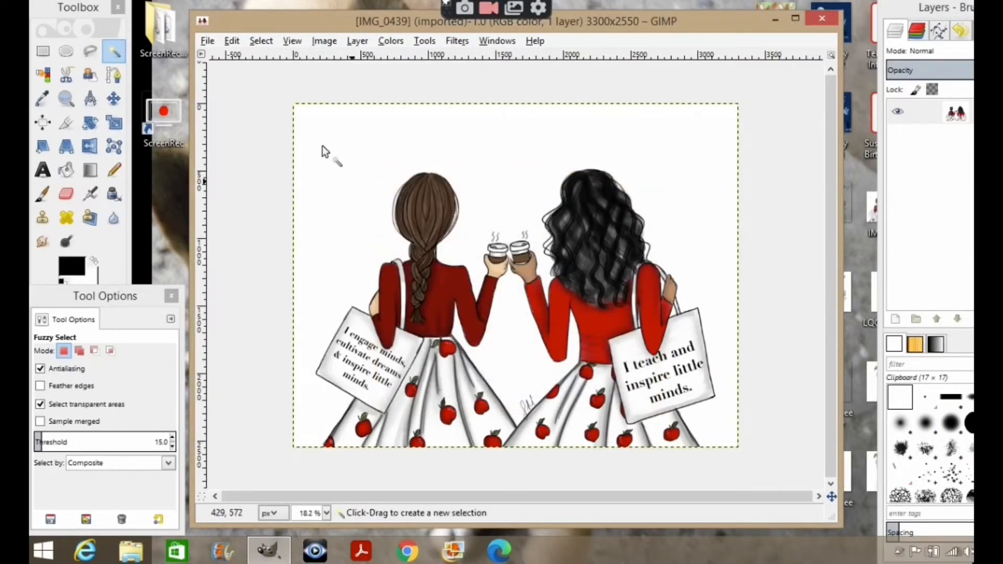
Copy the whole picture to the clipboard.
click(208, 42)
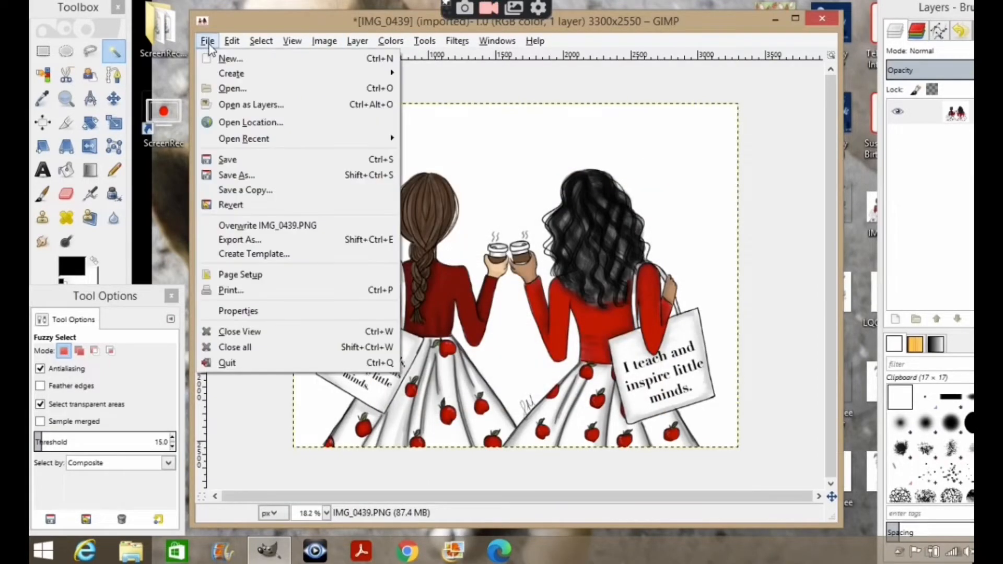
click(258, 142)
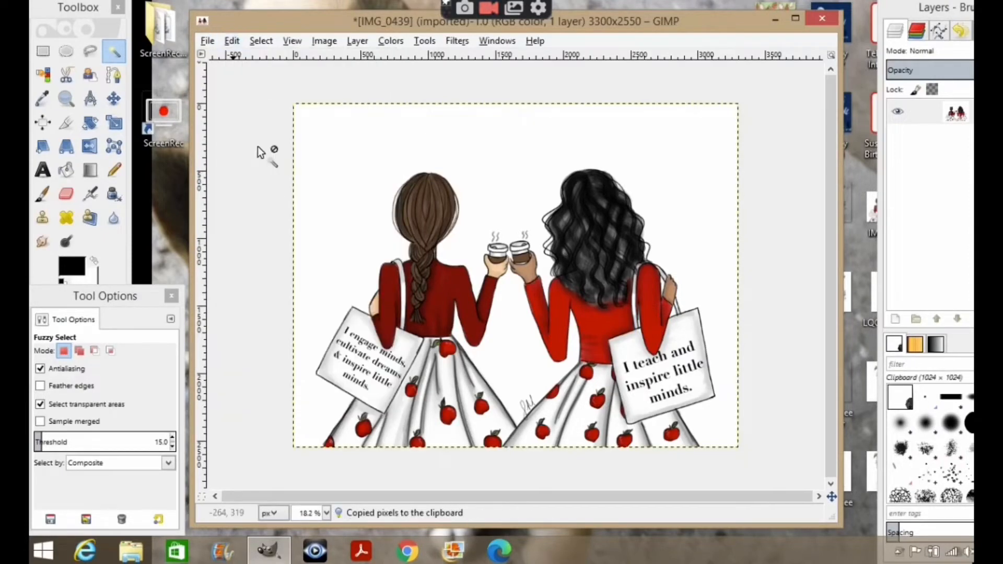
Create a new 8000 × 8000 pixel image, accepting the large-size confirmation.
click(208, 42)
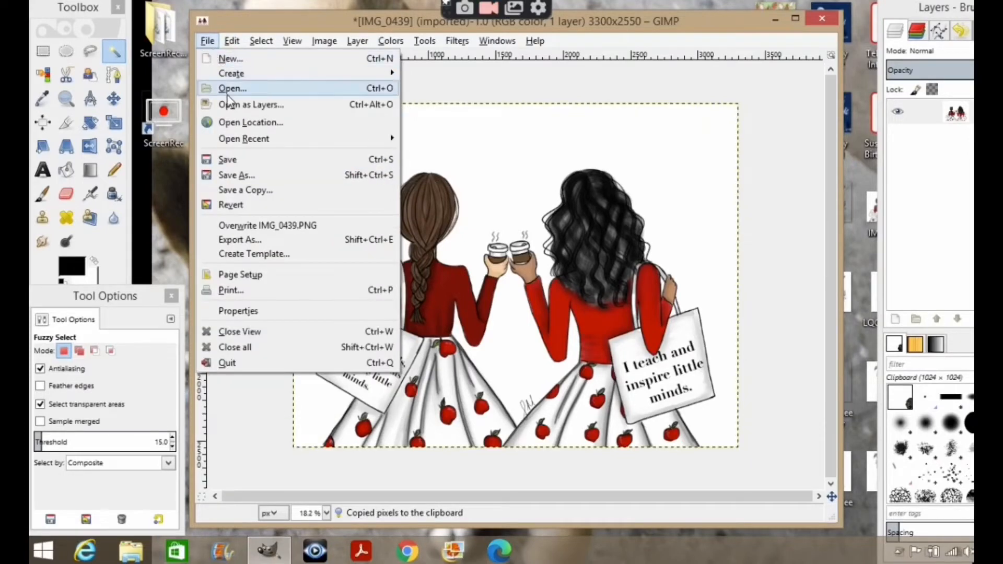
click(224, 56)
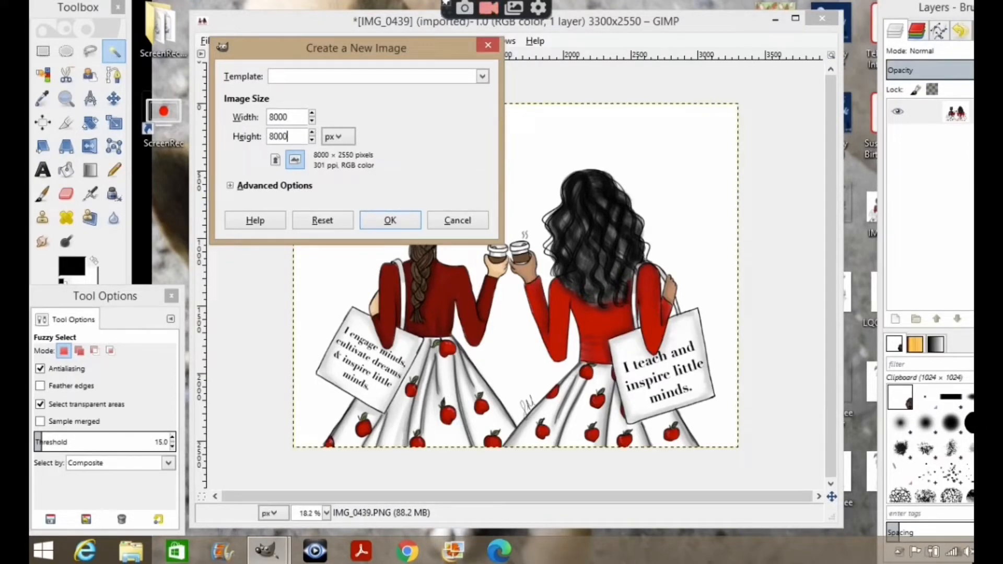
click(390, 219)
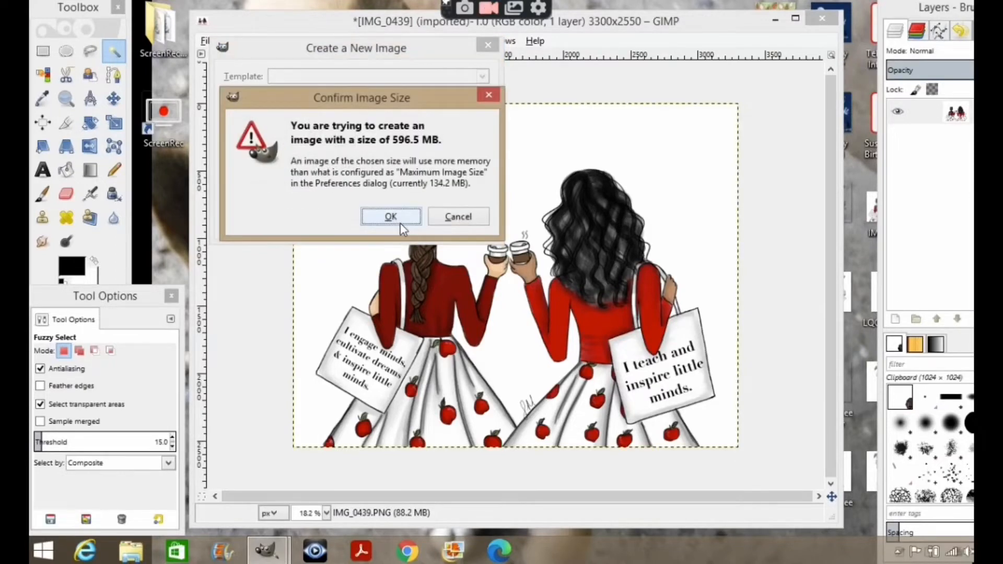
click(394, 217)
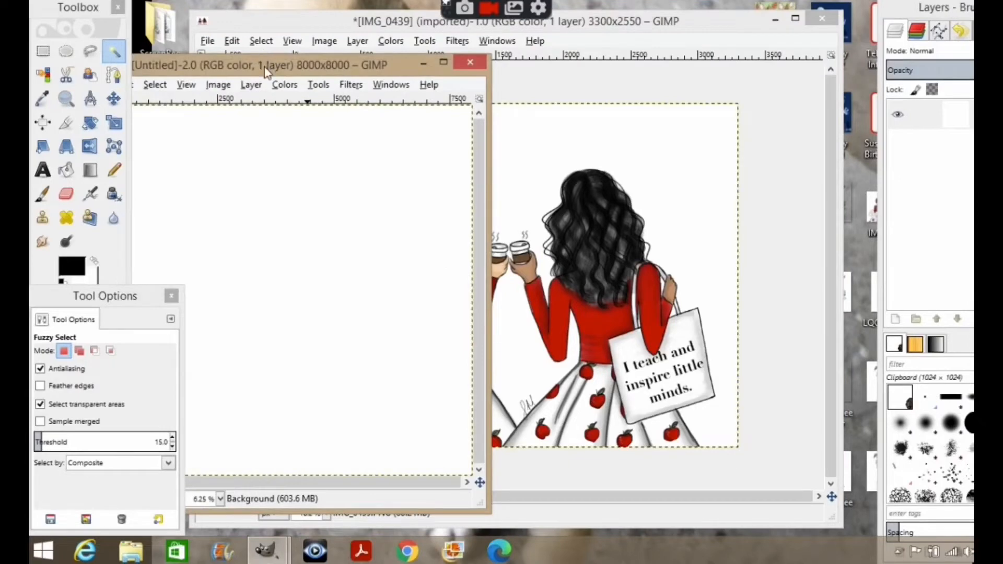
Paste the copied picture into the new canvas and turn it into a new layer.
drag(267, 72, 401, 45)
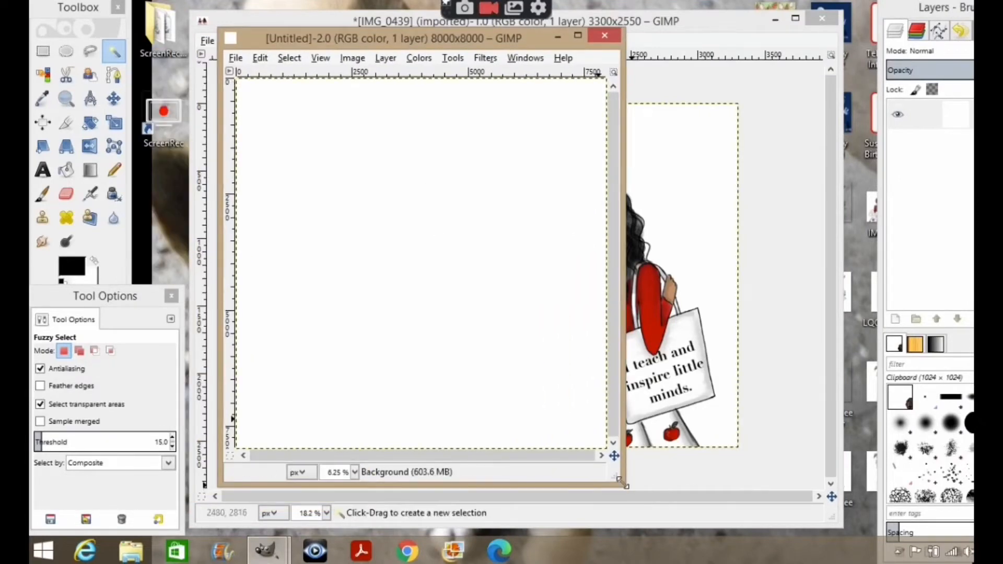
drag(622, 481, 828, 505)
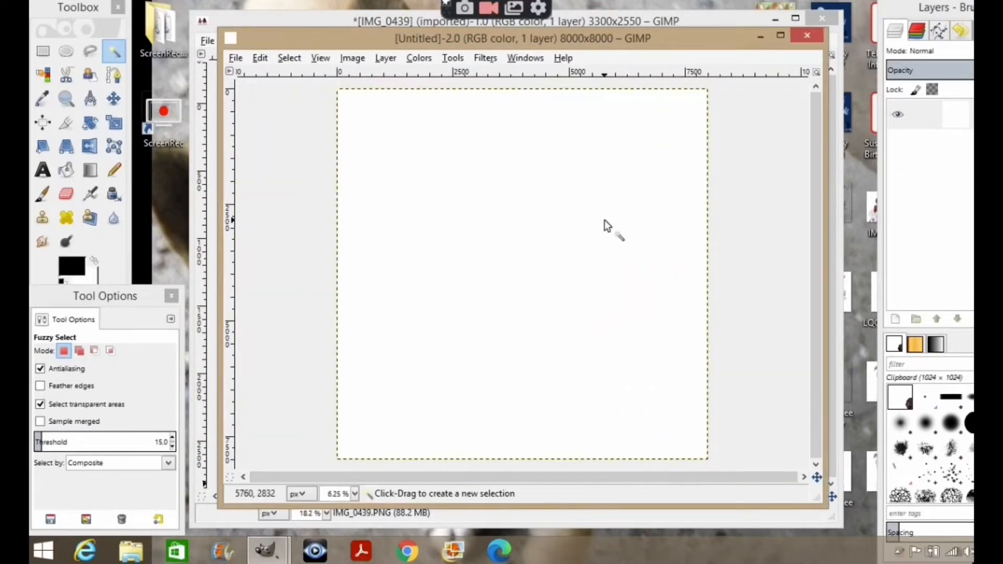
click(265, 61)
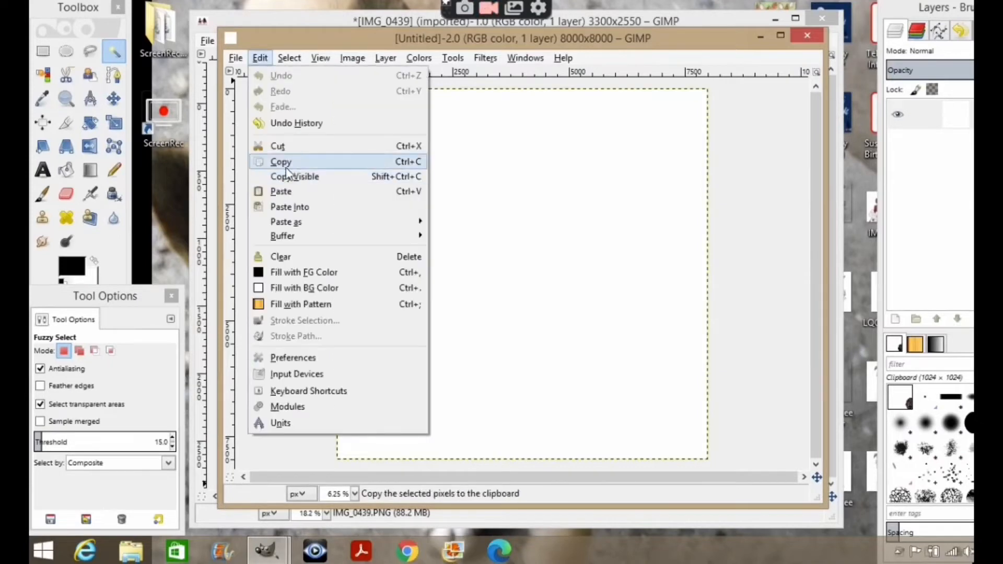
click(306, 194)
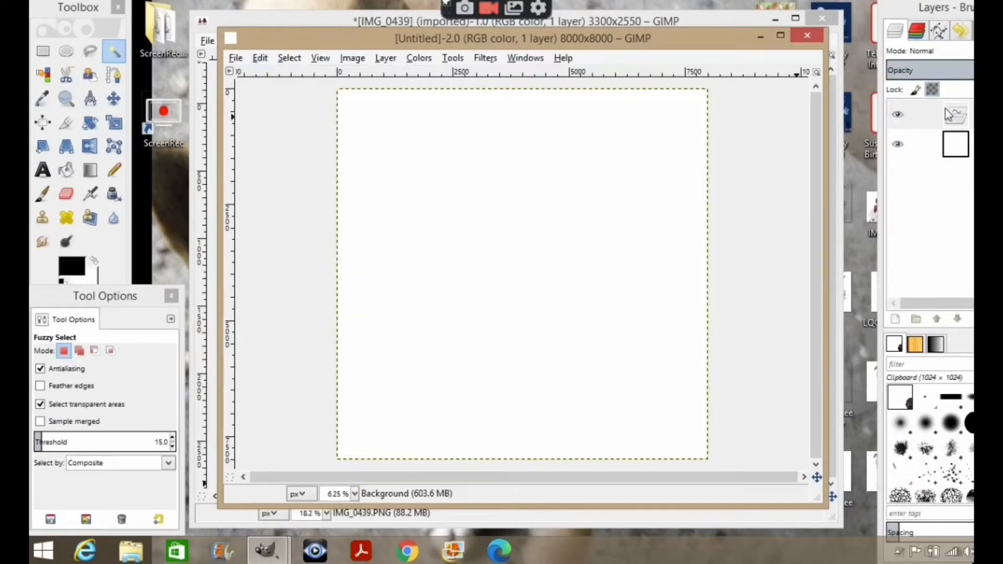
click(896, 320)
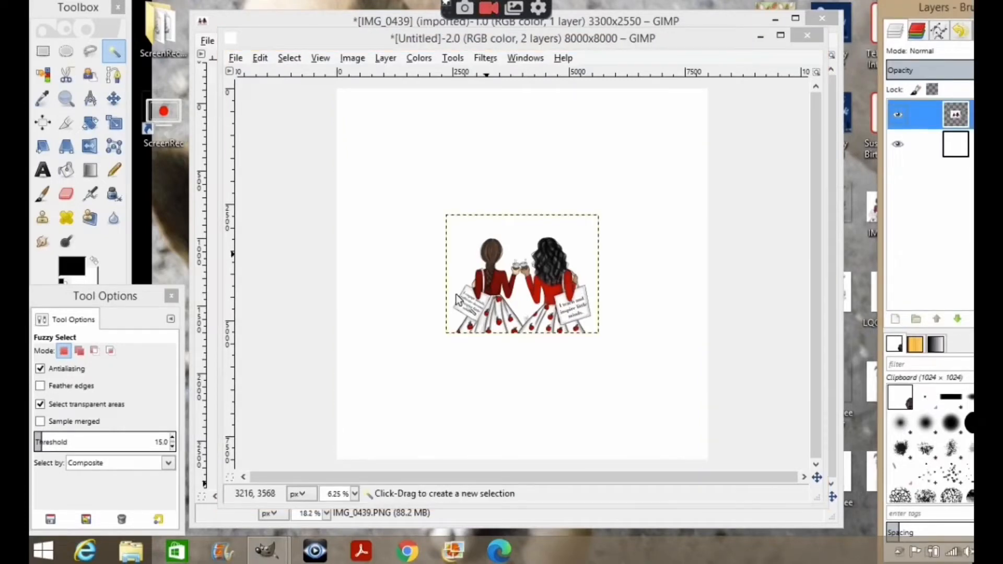
Scale the pasted layer up to about 8036 × 6390 pixels so it spans the canvas width at the bottom.
click(115, 124)
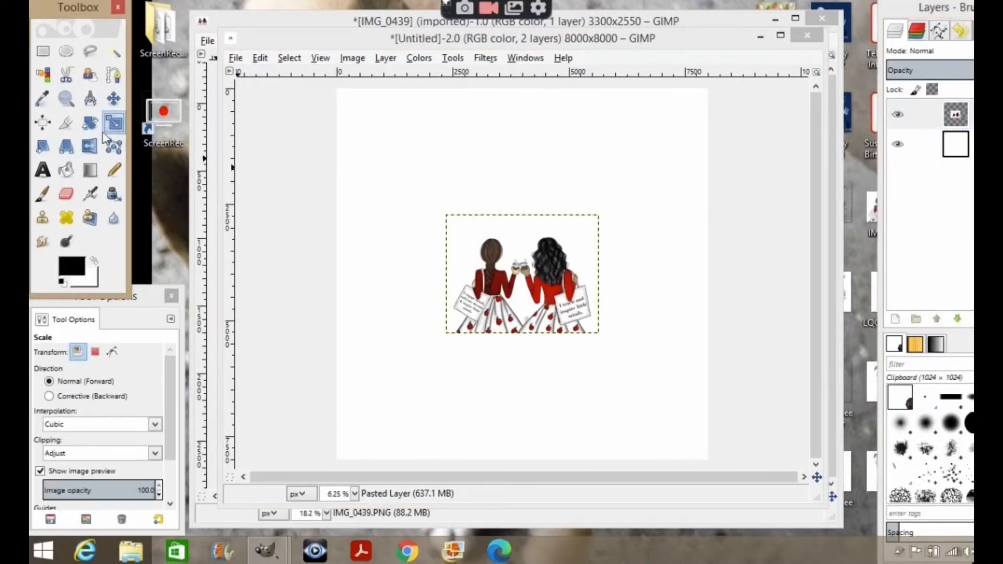
click(557, 272)
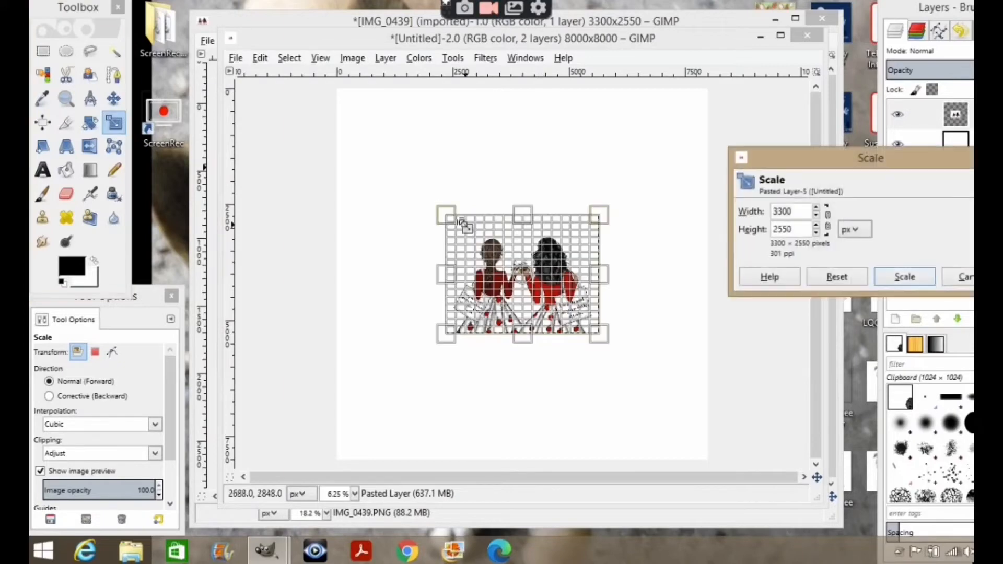
drag(374, 173, 334, 142)
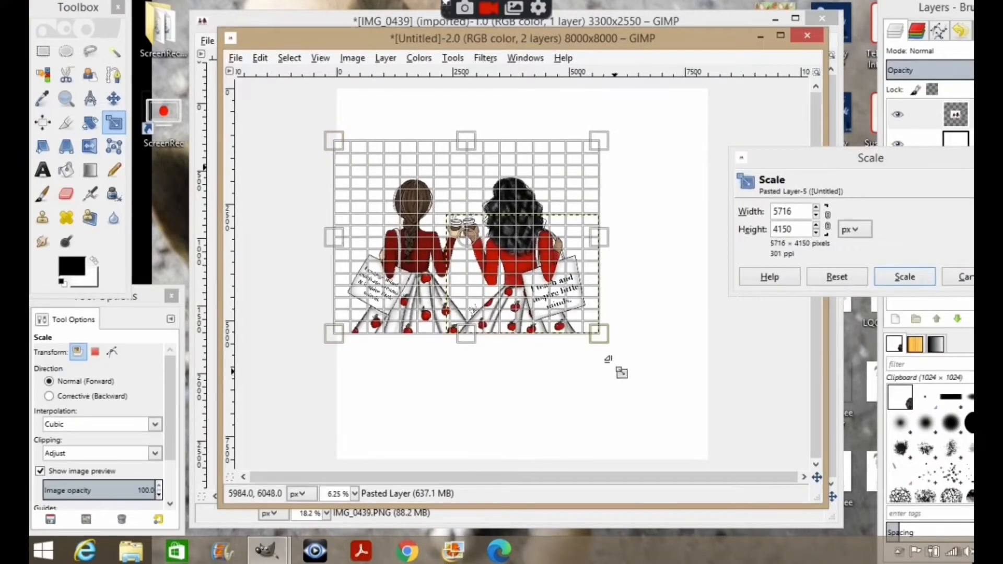
drag(682, 439, 709, 450)
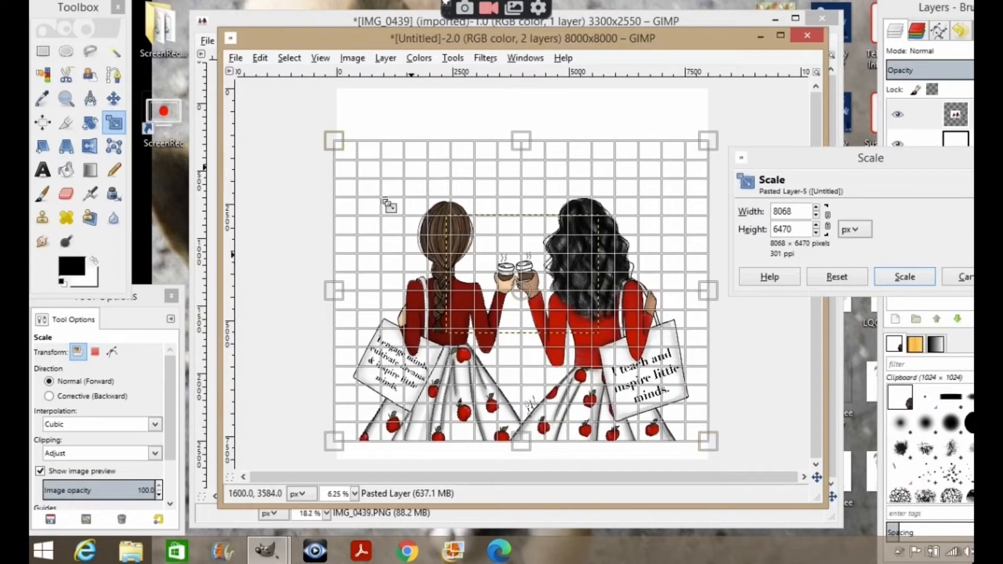
drag(338, 143, 340, 173)
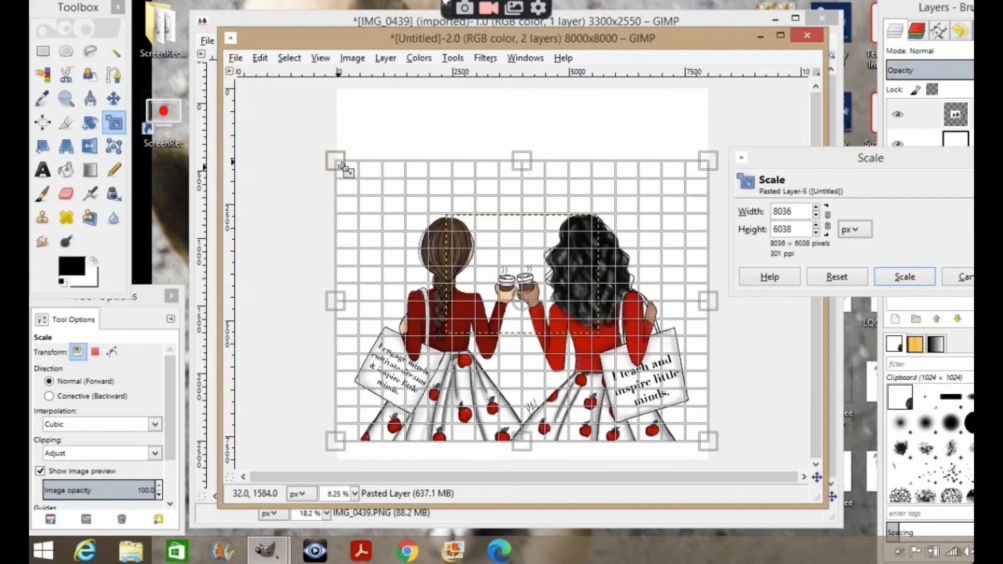
drag(335, 443, 336, 460)
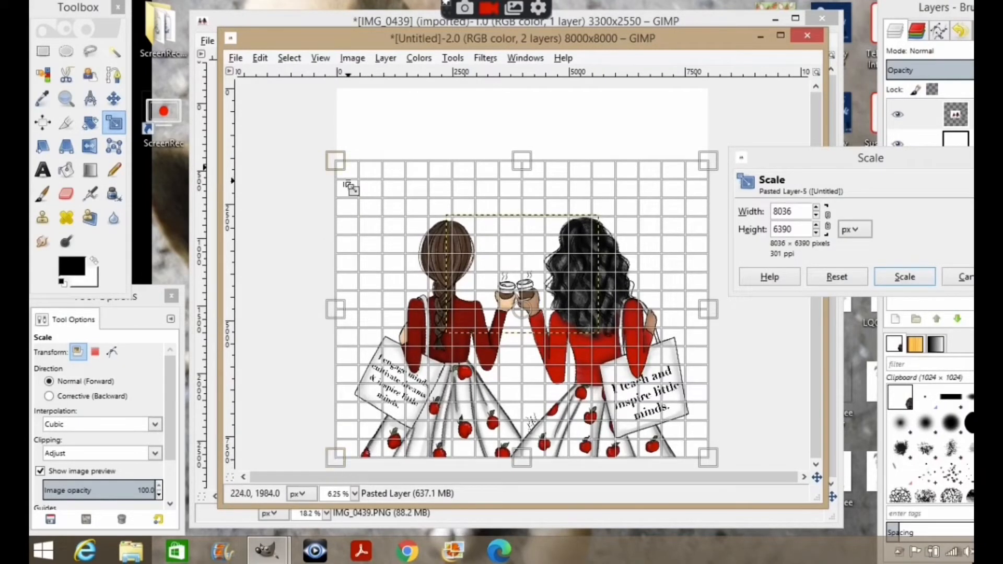
drag(336, 161, 337, 166)
click(881, 277)
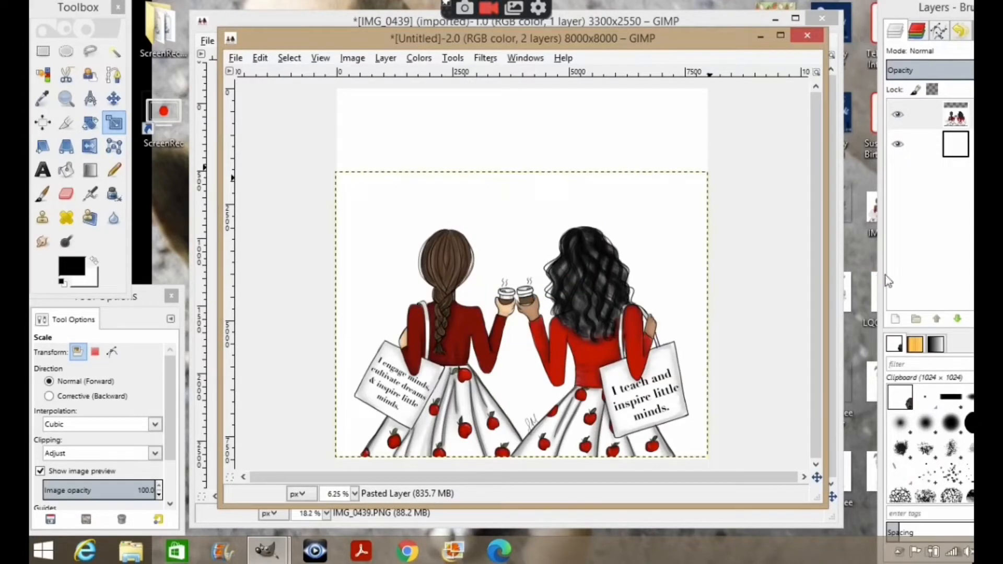
Select the background layer and draw a text box about 7136 × 2032 pixels across the top of the canvas.
click(946, 157)
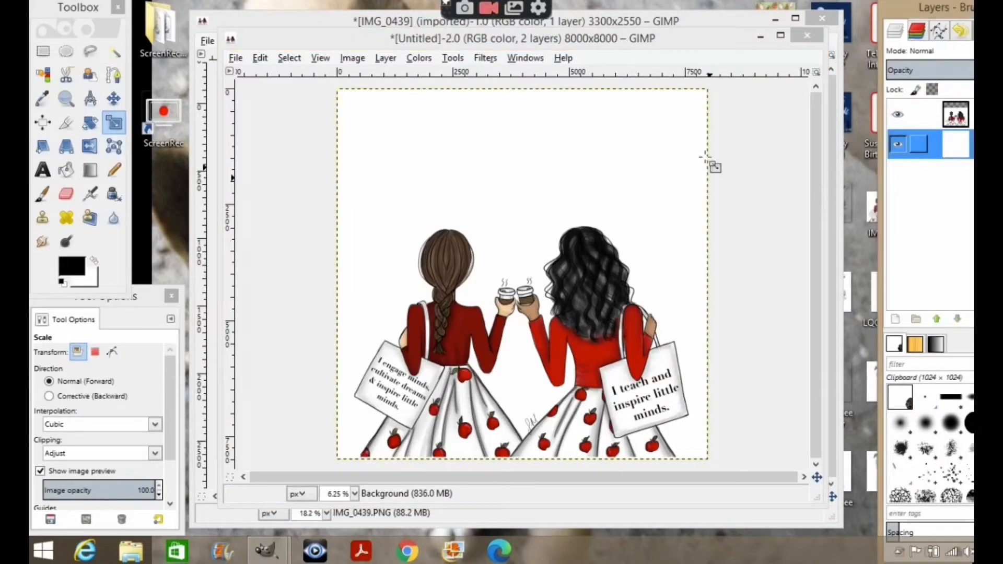
click(43, 170)
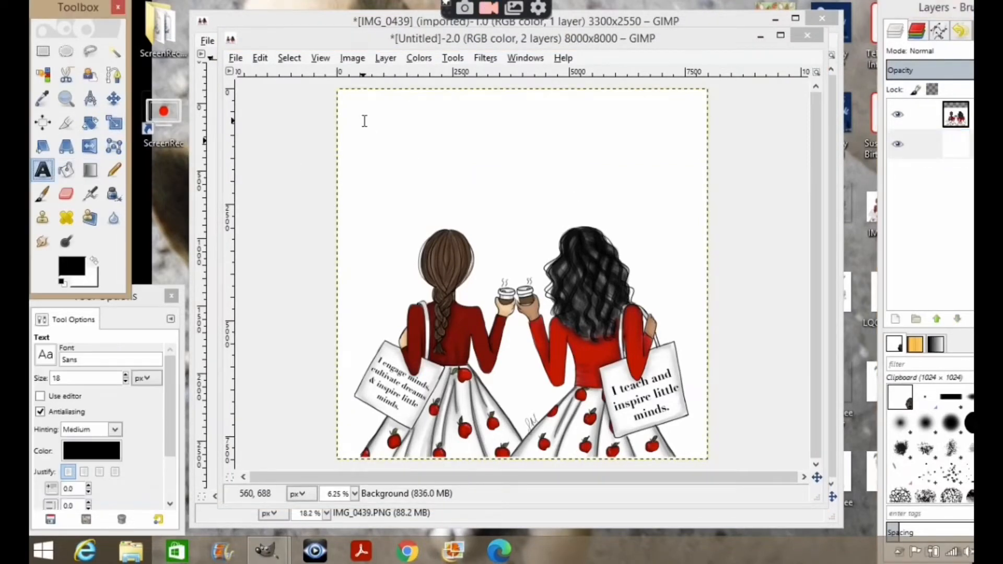
drag(363, 121, 693, 215)
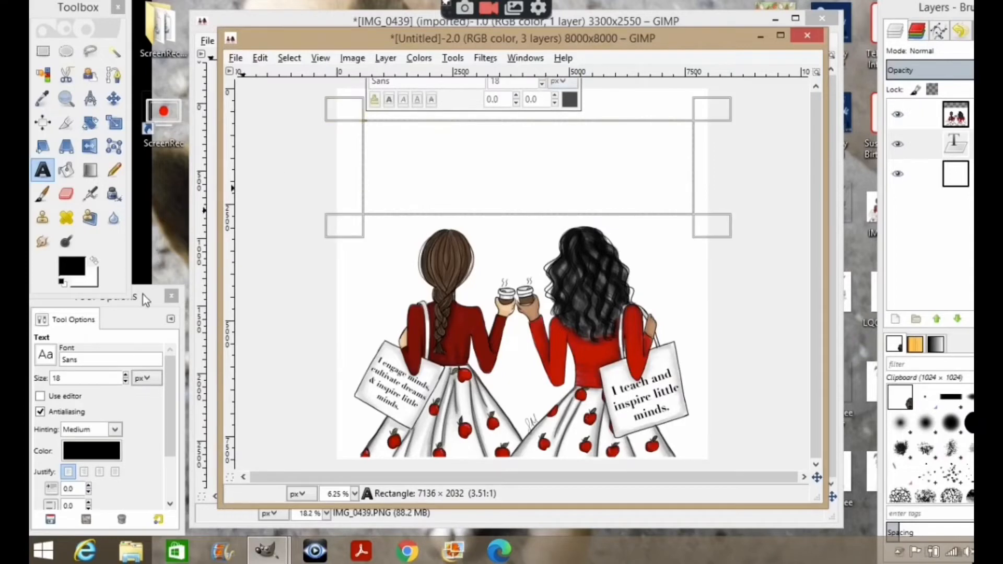
Enter the text "Add Text" at font size 661 px and center-justify it in the box.
click(125, 375)
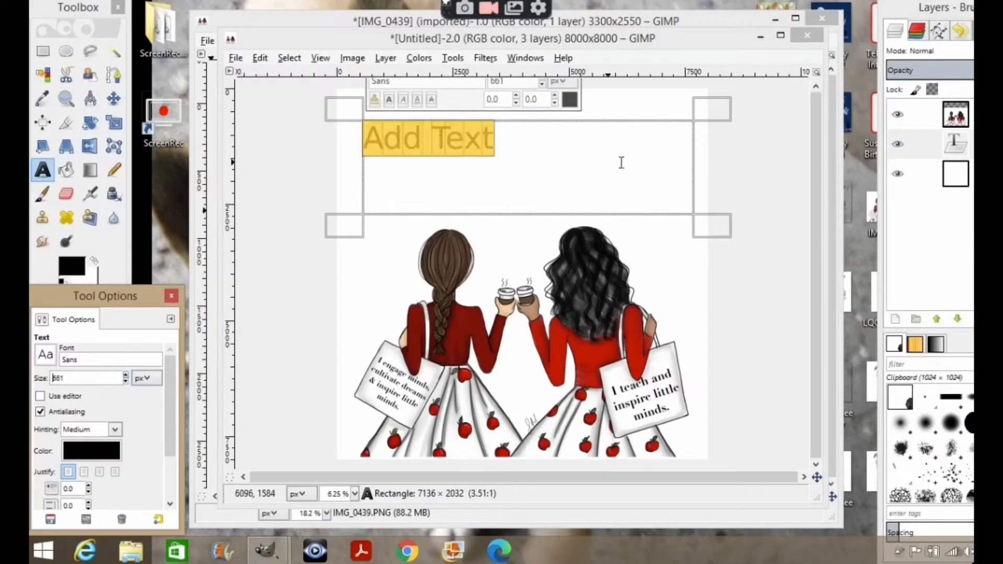
click(499, 141)
drag(493, 139, 309, 206)
click(100, 472)
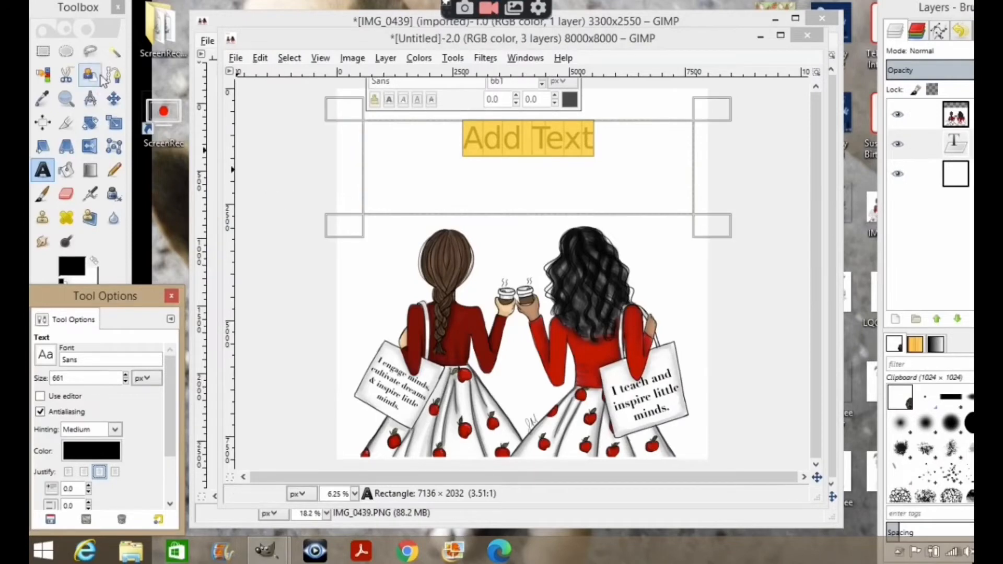
click(114, 57)
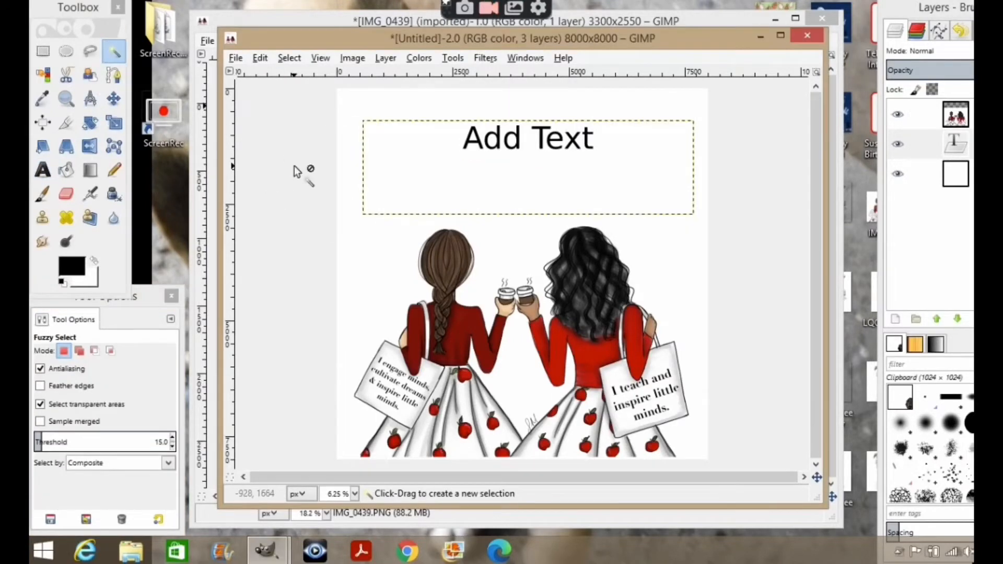
Export the design as a PNG named "Your design name.png" to the Desktop with default PNG options.
click(950, 178)
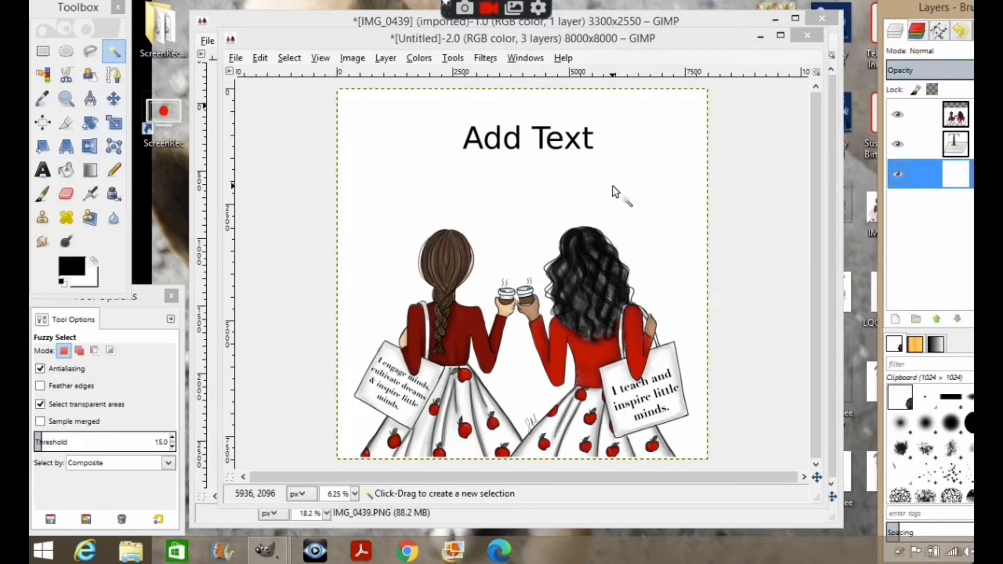
click(235, 57)
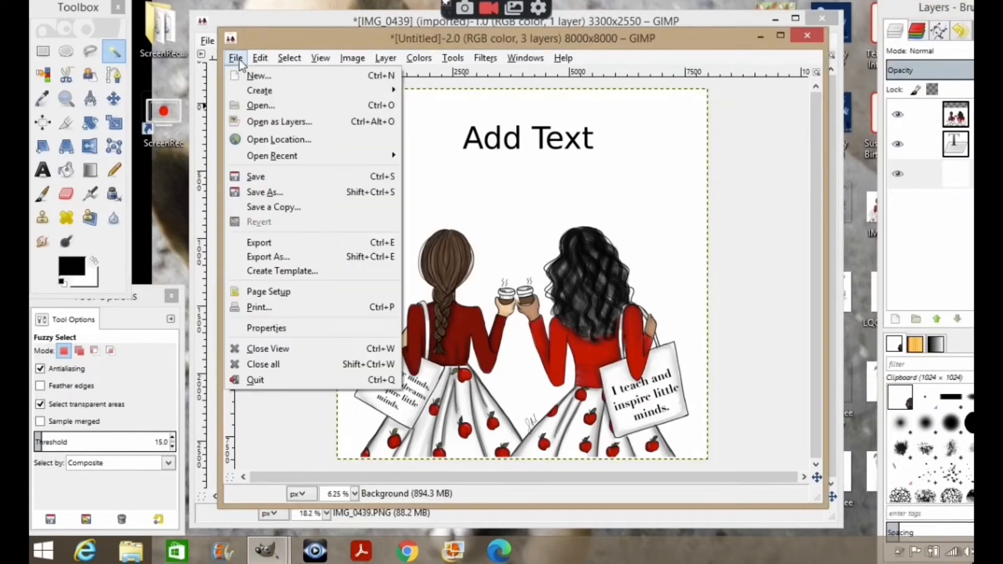
click(267, 256)
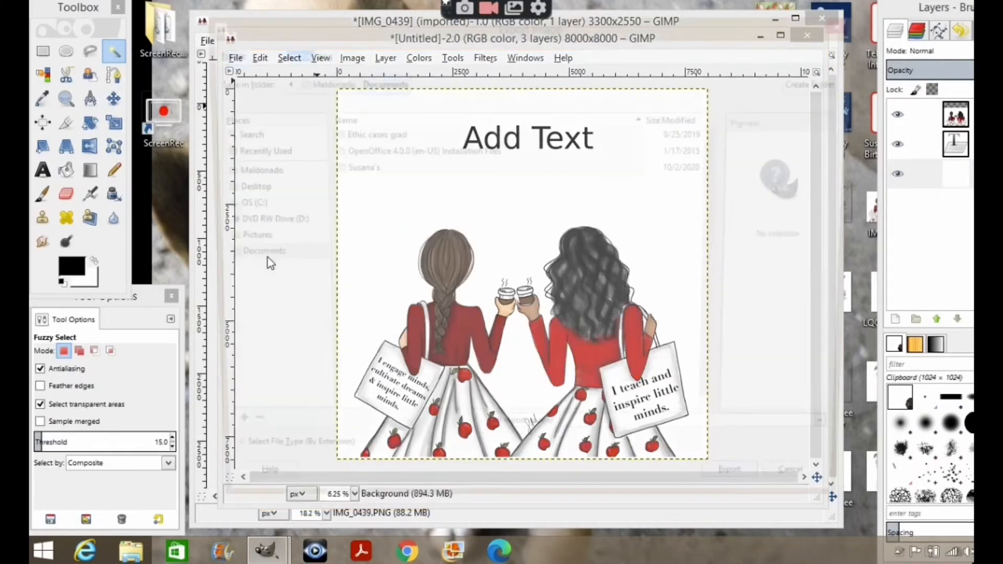
key(BackSpace)
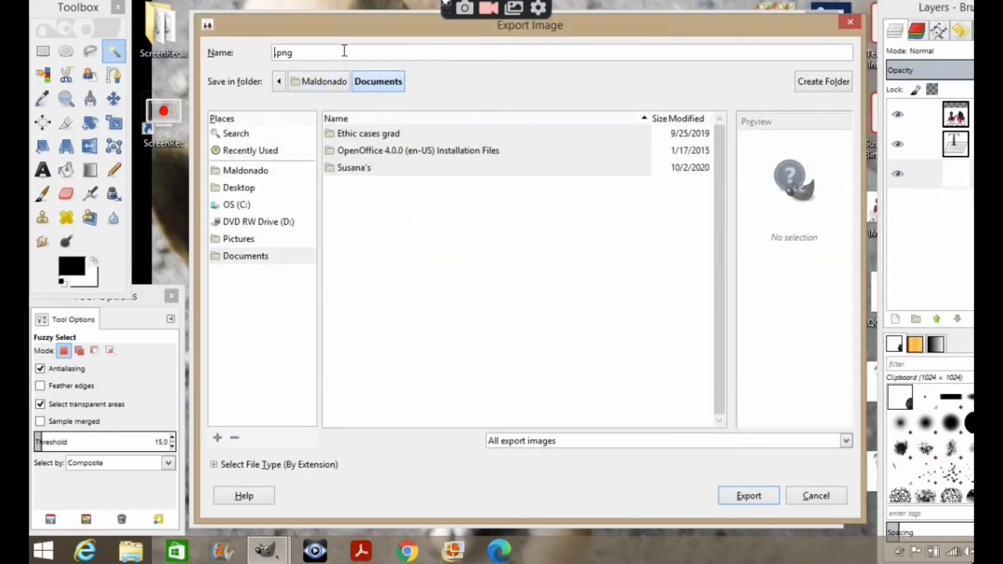
text(Your design)
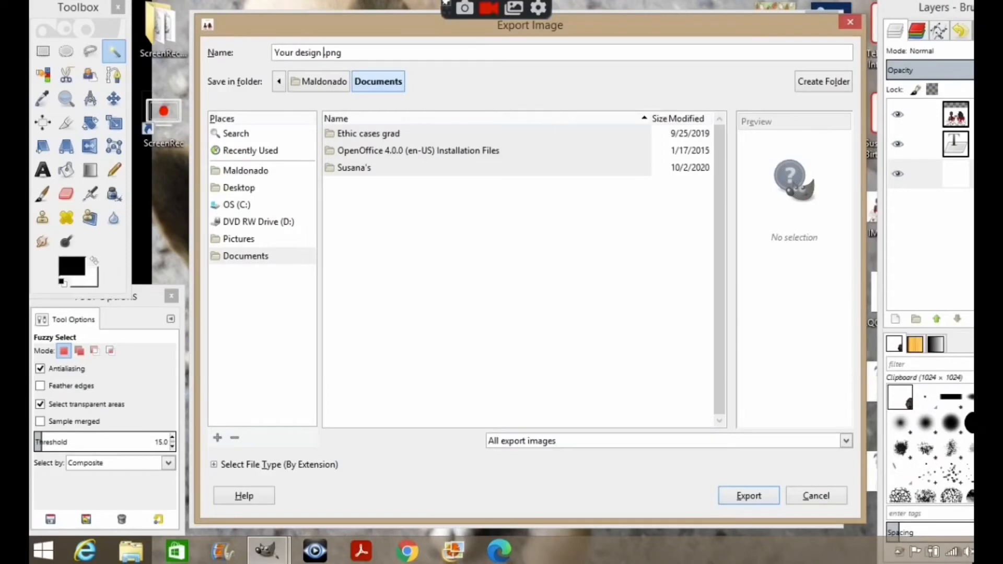
text( name)
click(239, 189)
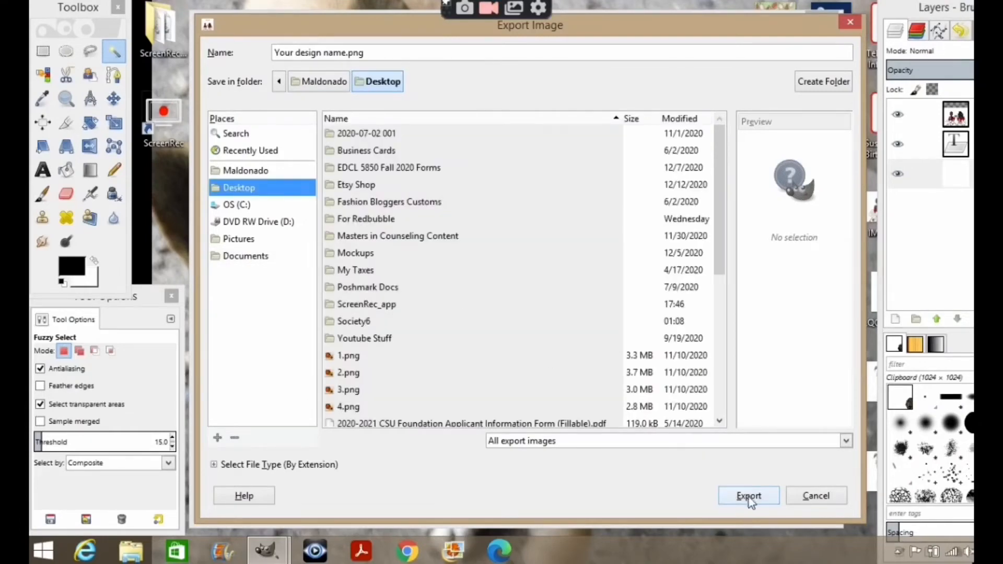
click(749, 499)
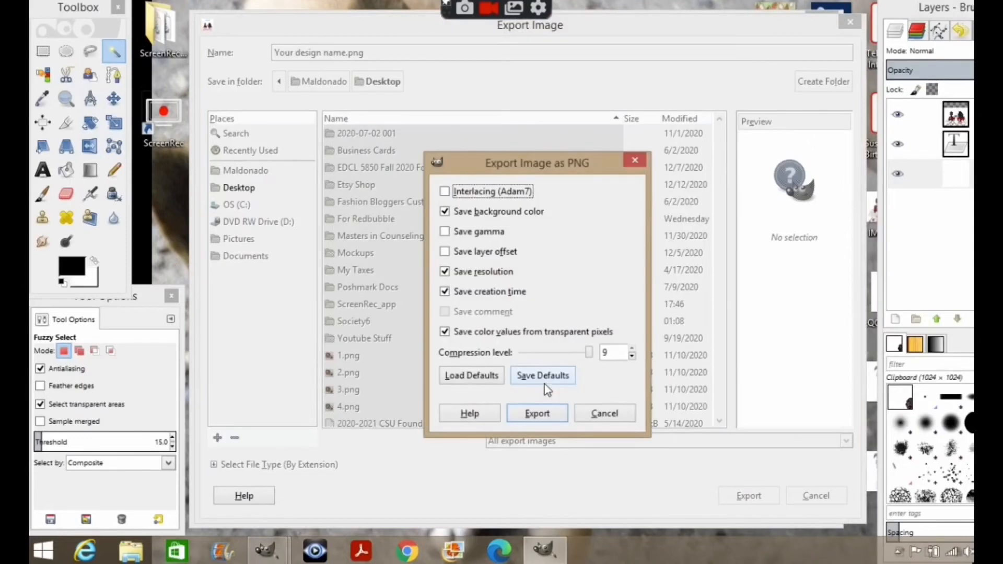
click(538, 413)
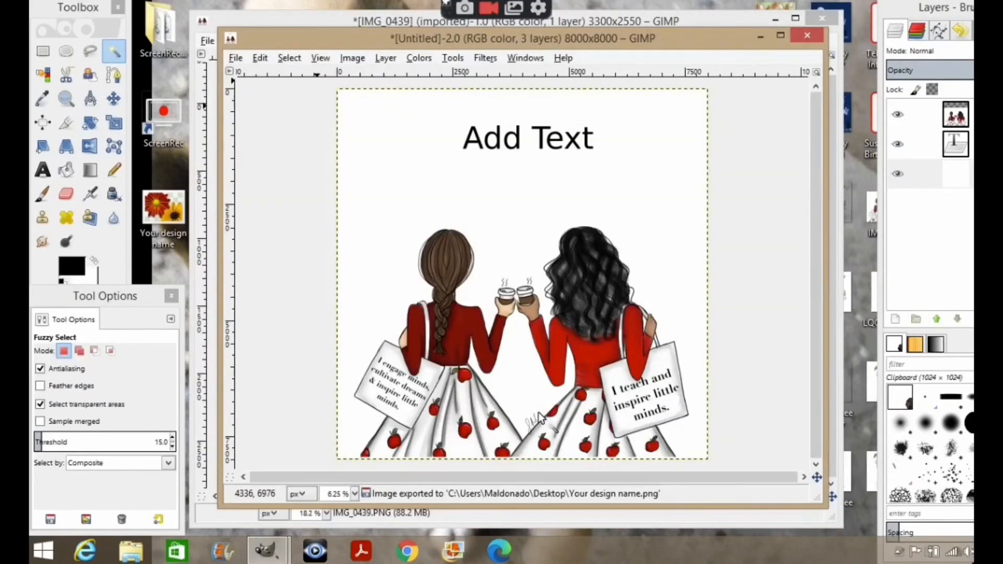
Minimize the GIMP windows and open the exported "Your design name" image from the desktop in Windows Photo Viewer.
click(761, 36)
click(775, 17)
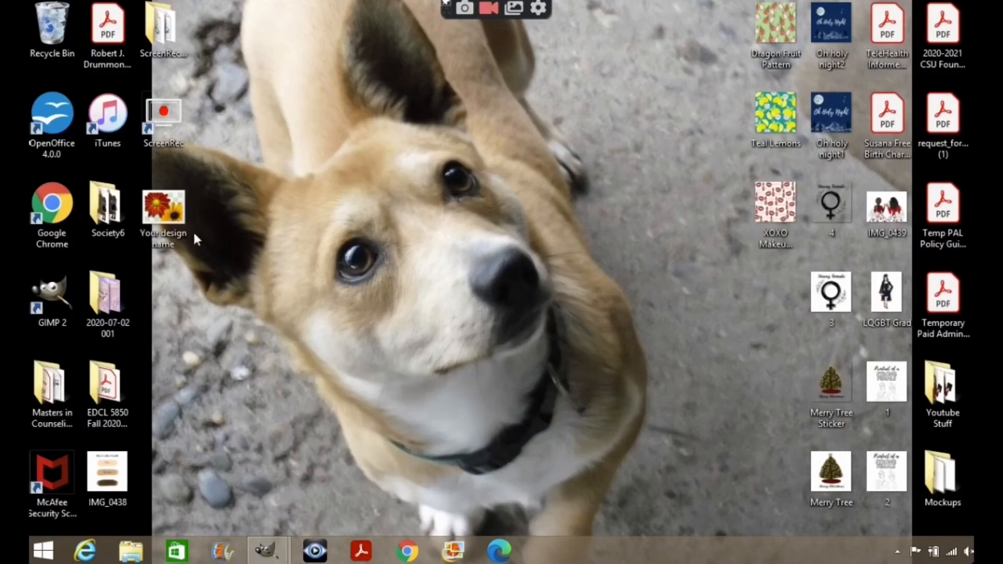
double_click(182, 205)
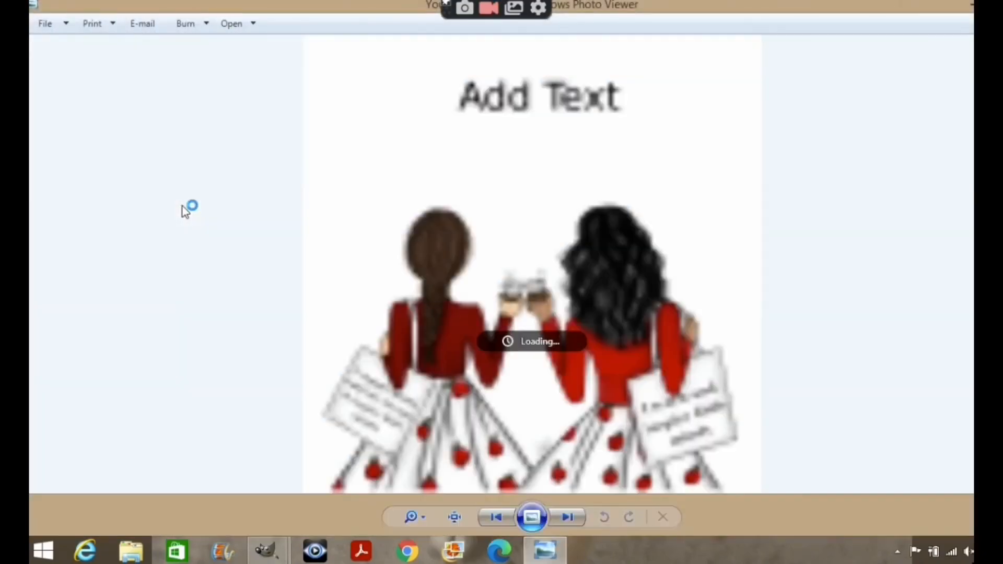